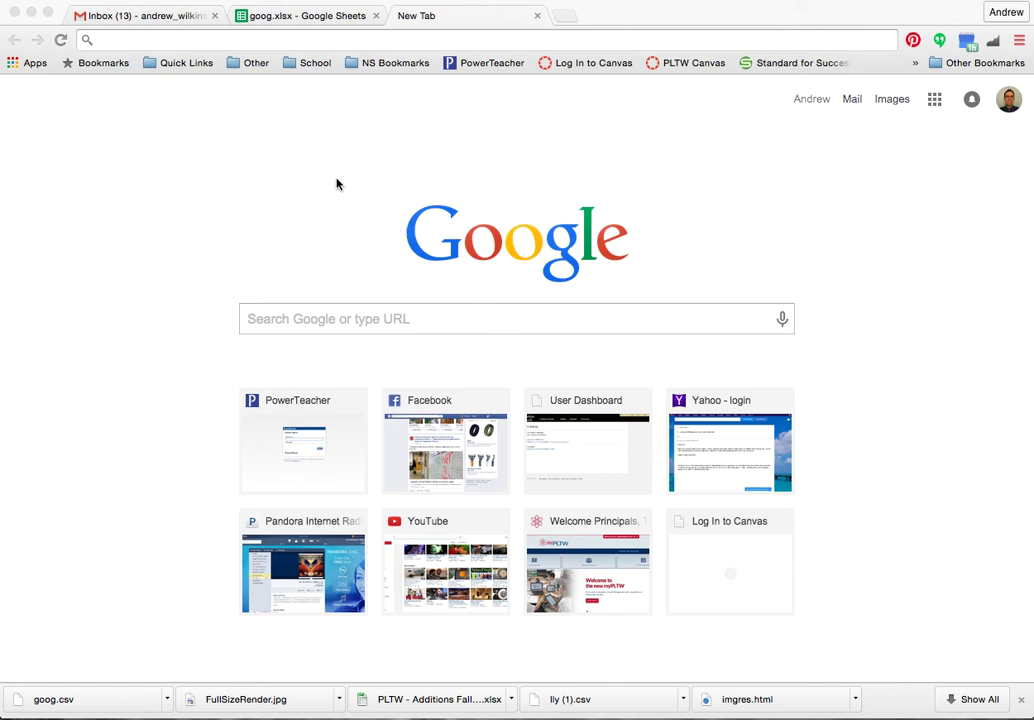
Search Google for 'google finance' from the Chrome address bar.
left_click(308, 41)
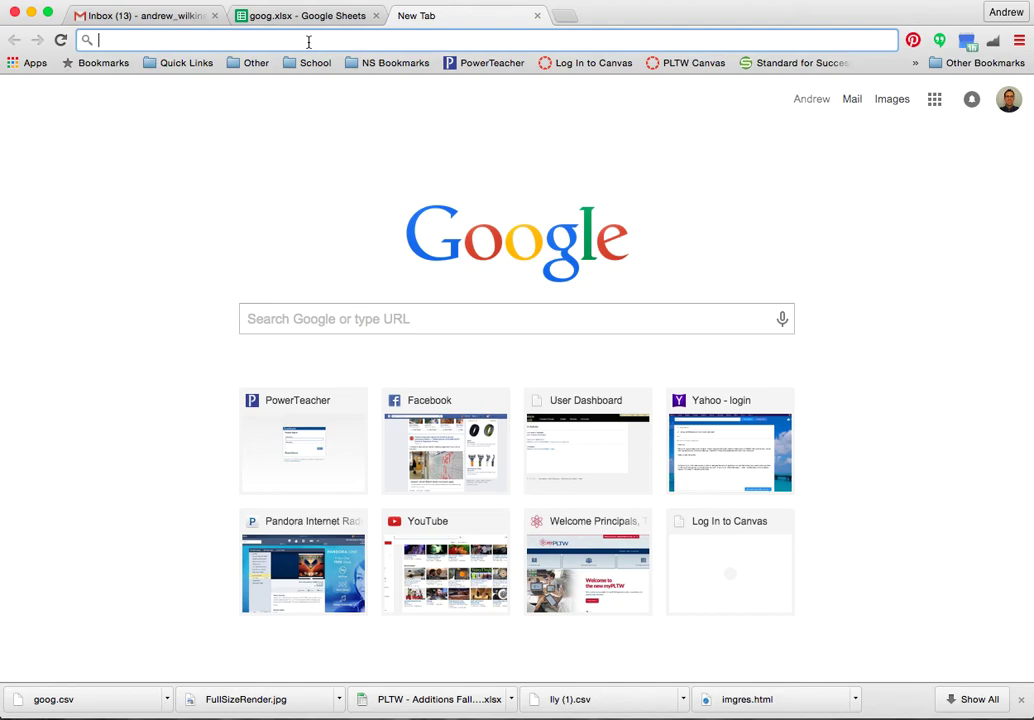
type("google")
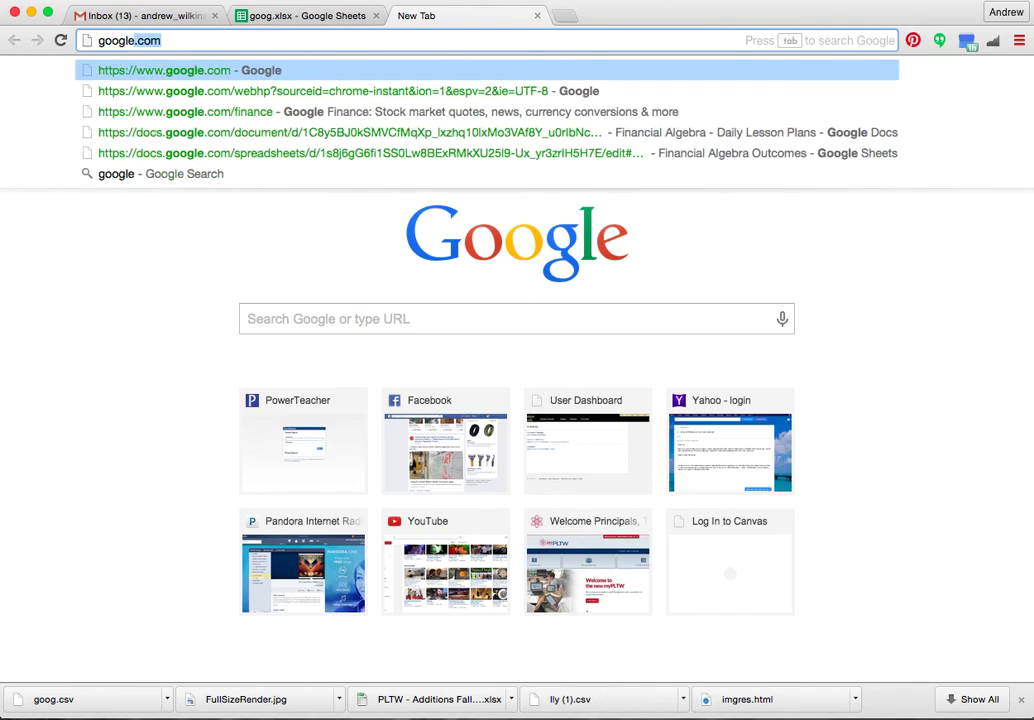
type(".com")
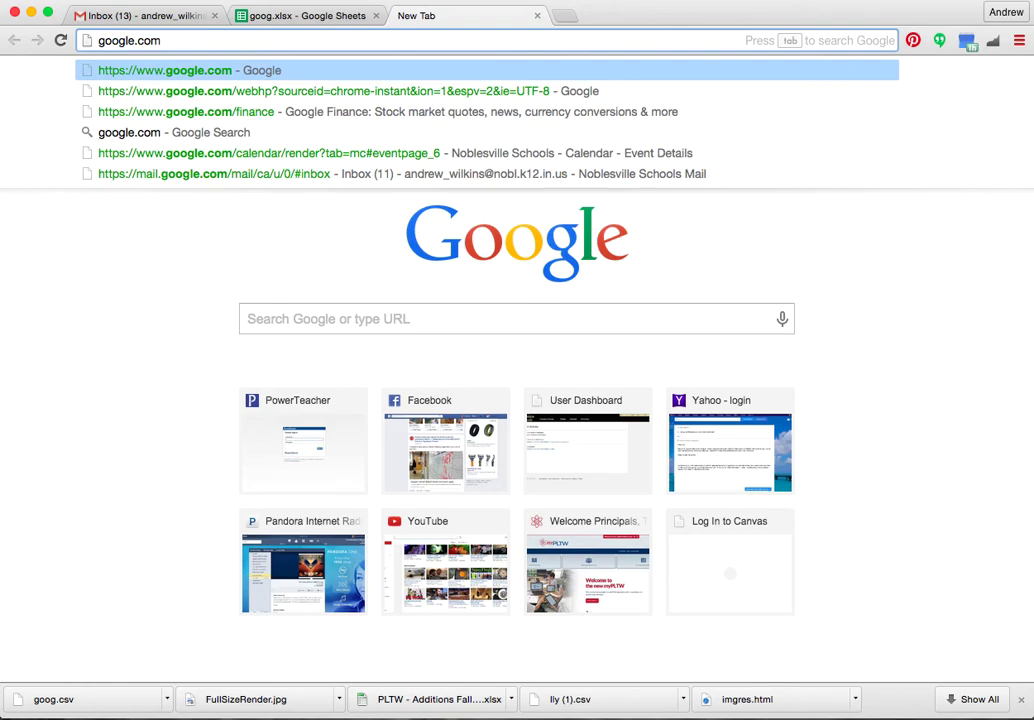
key("BackSpace")
key("BackSpace")
key("BackSpace")
key("BackSpace")
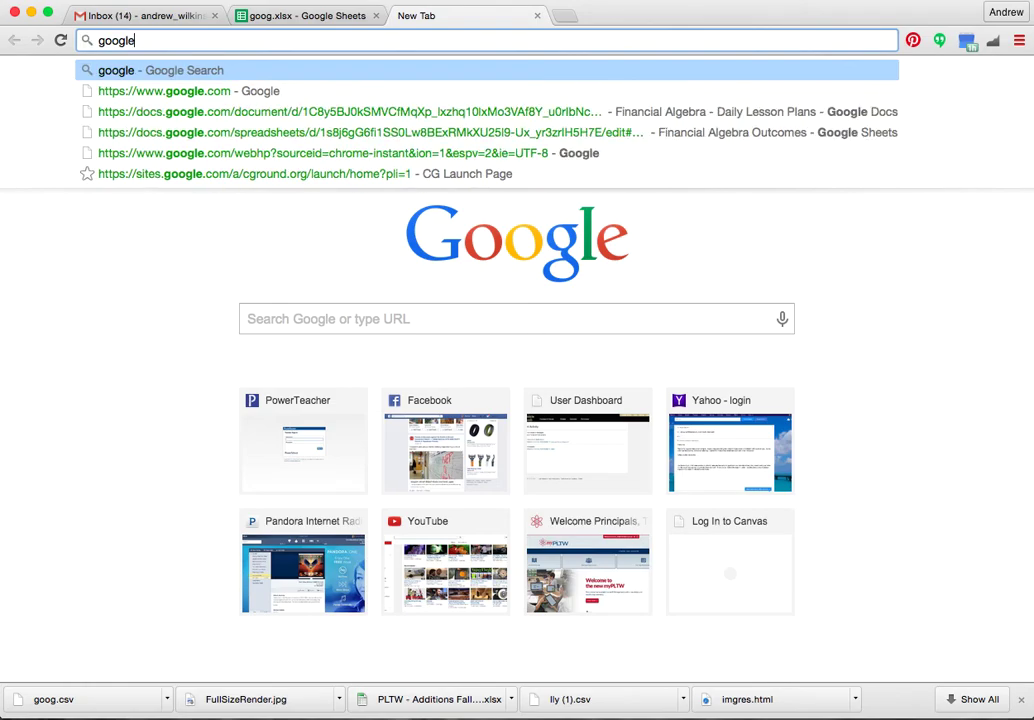
type("fi")
key("Return")
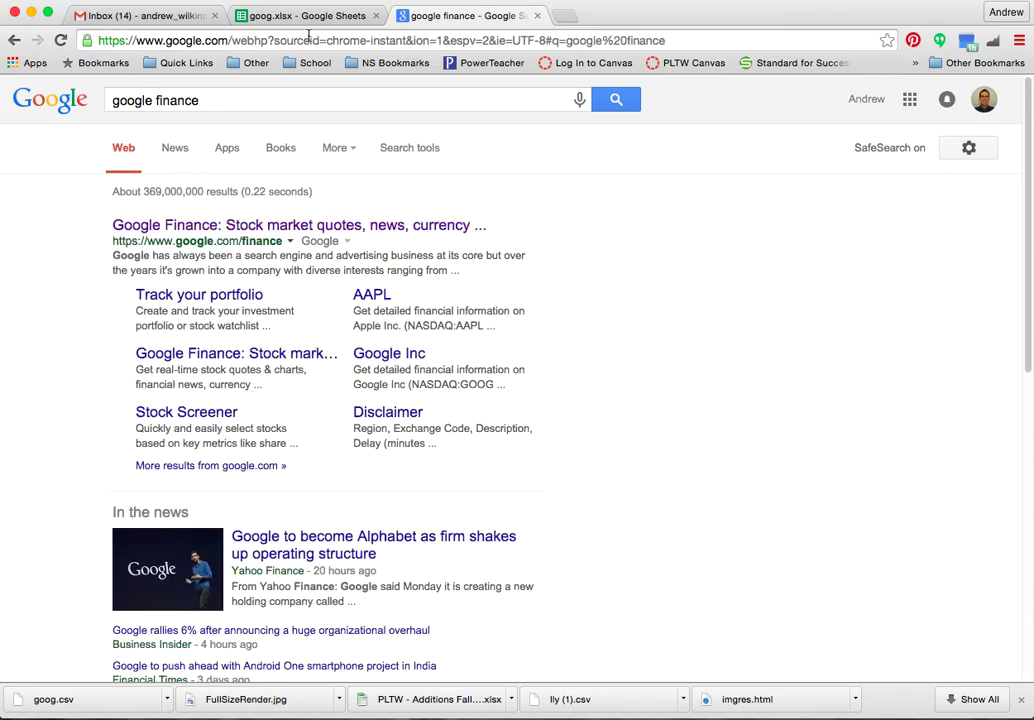
Open the Google Finance result, look over its Market Summary page, and focus the Search Finance box.
left_click(167, 225)
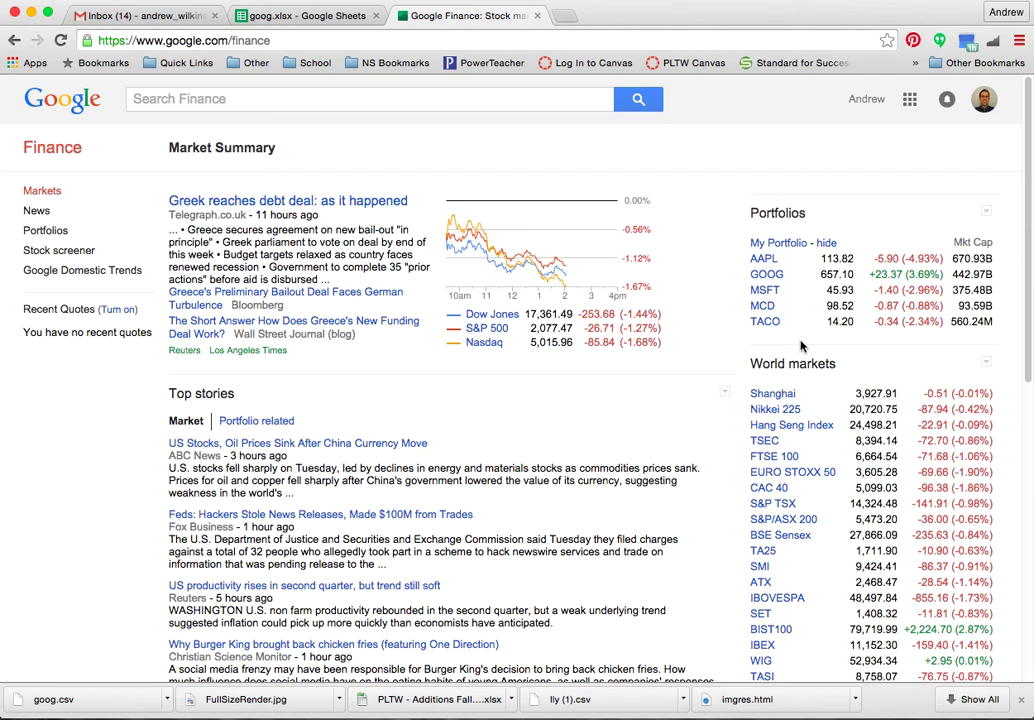
scroll(826, 342, "down", 2)
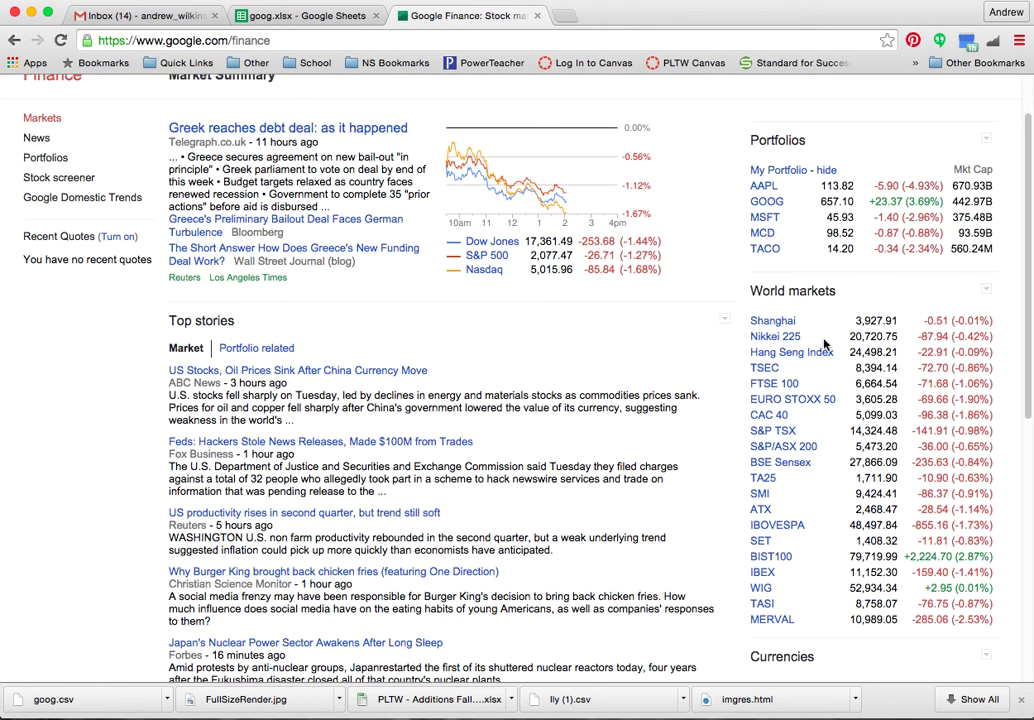
scroll(808, 325, "up", 2)
scroll(808, 325, "down", 2)
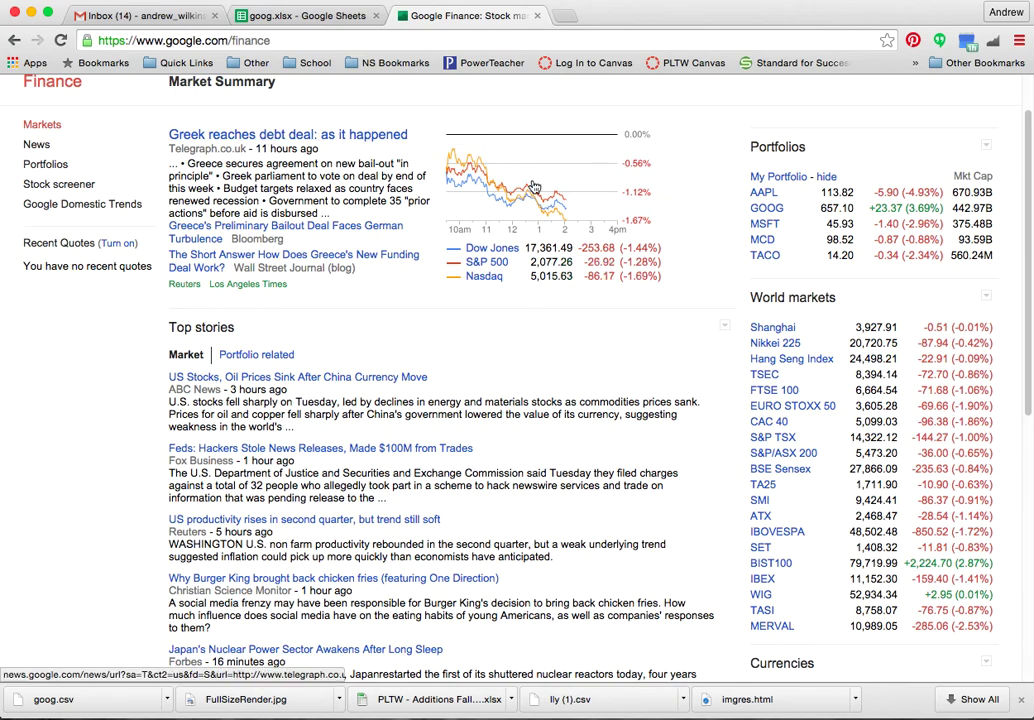
scroll(824, 272, "down", 3)
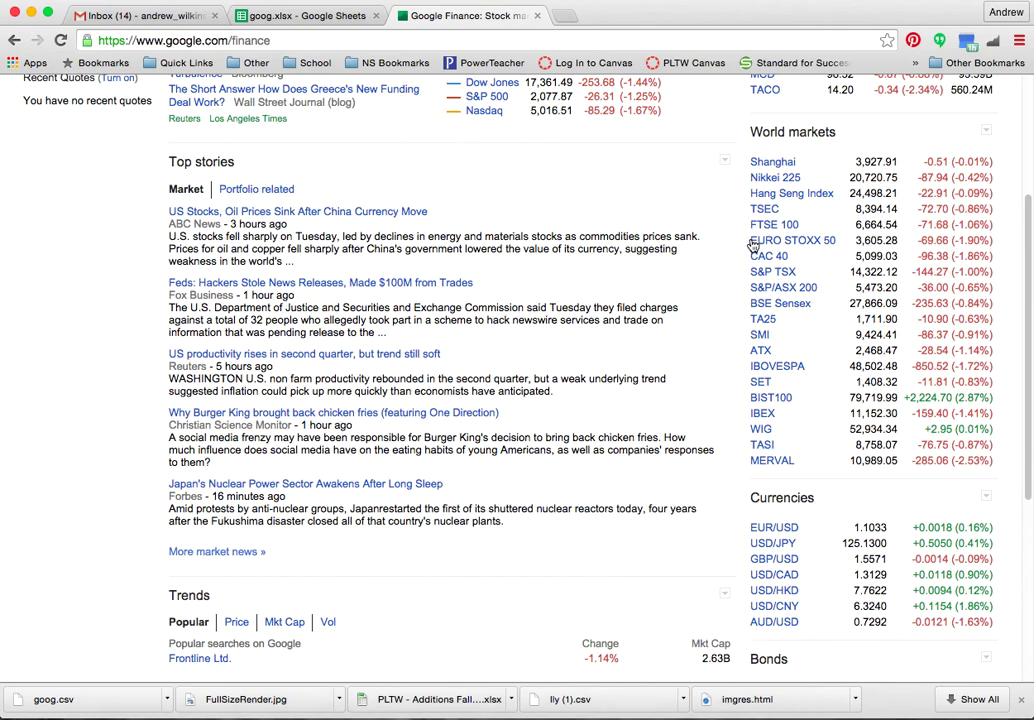
scroll(395, 325, "down", 1)
scroll(468, 432, "up", 5)
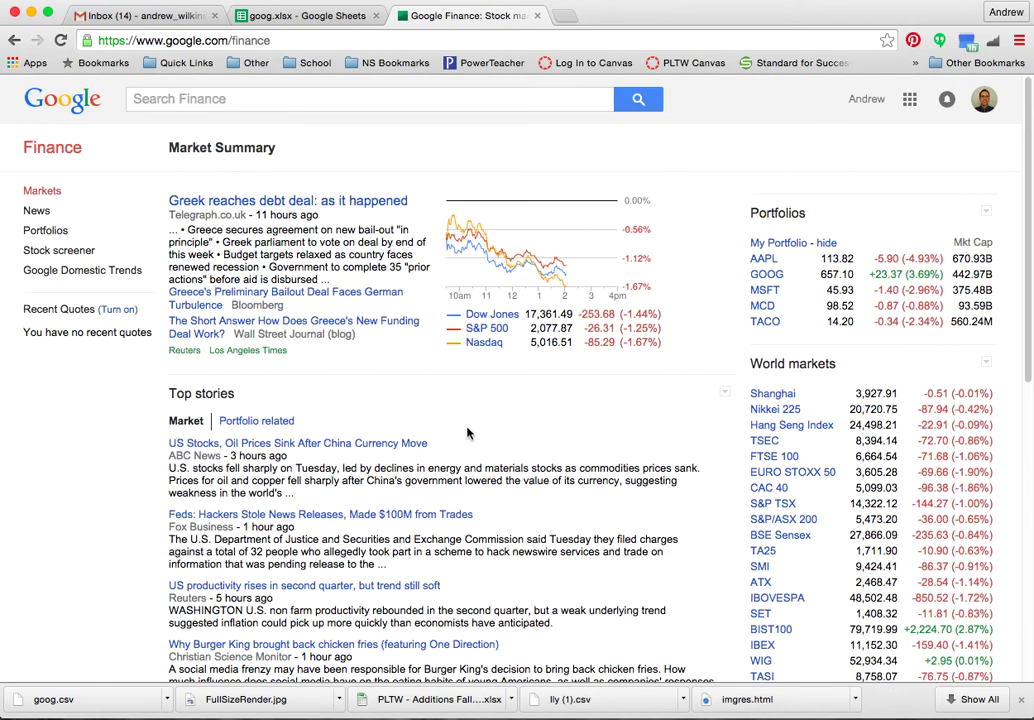
left_click(271, 99)
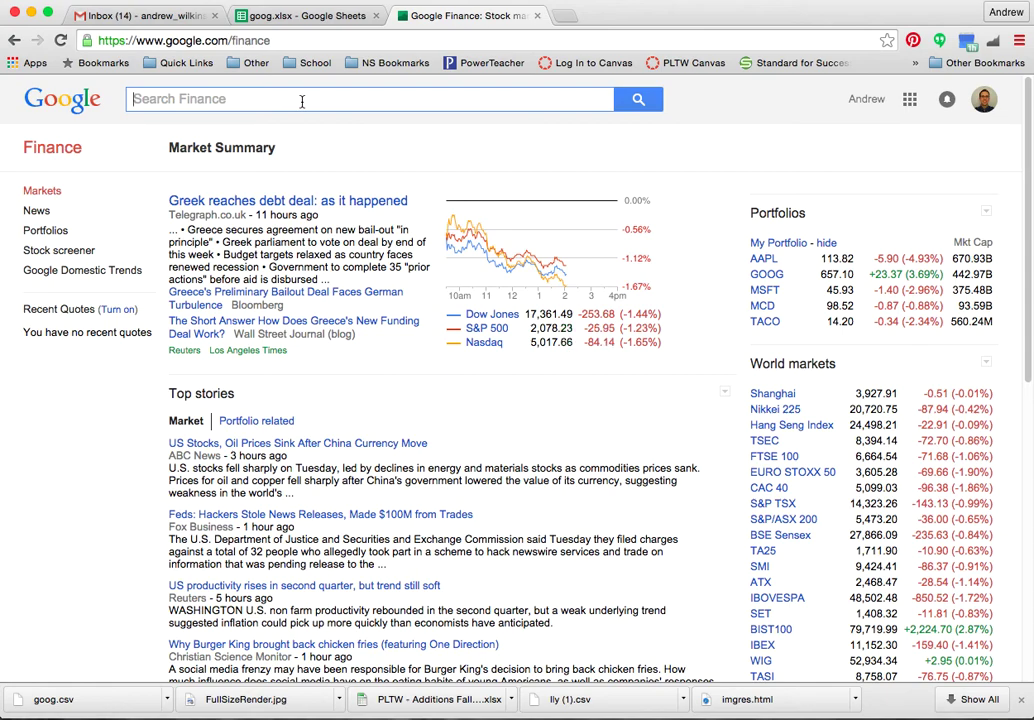
Search Finance for 'Wendys' to bring up the NASDAQ:WEN quote page.
type("Wend")
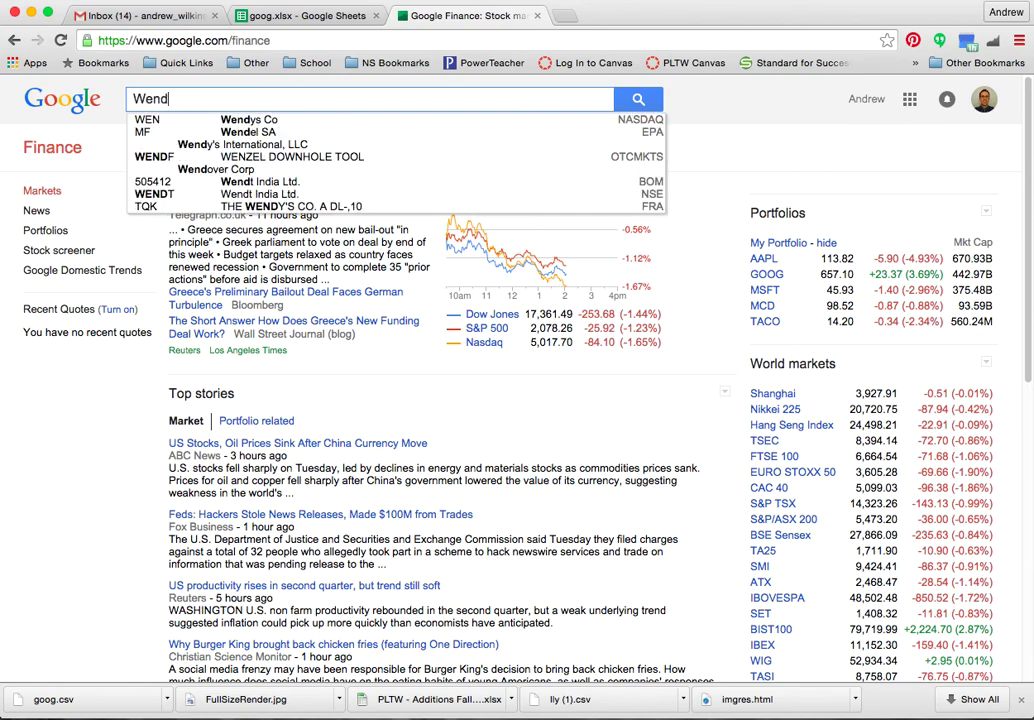
type("ys")
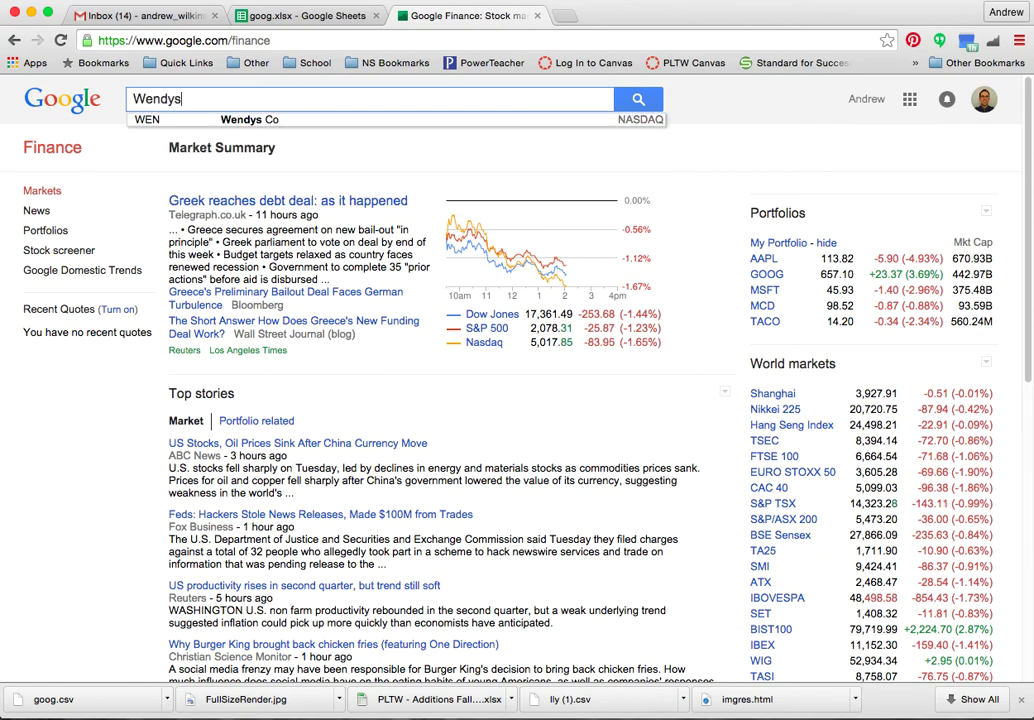
key("Return")
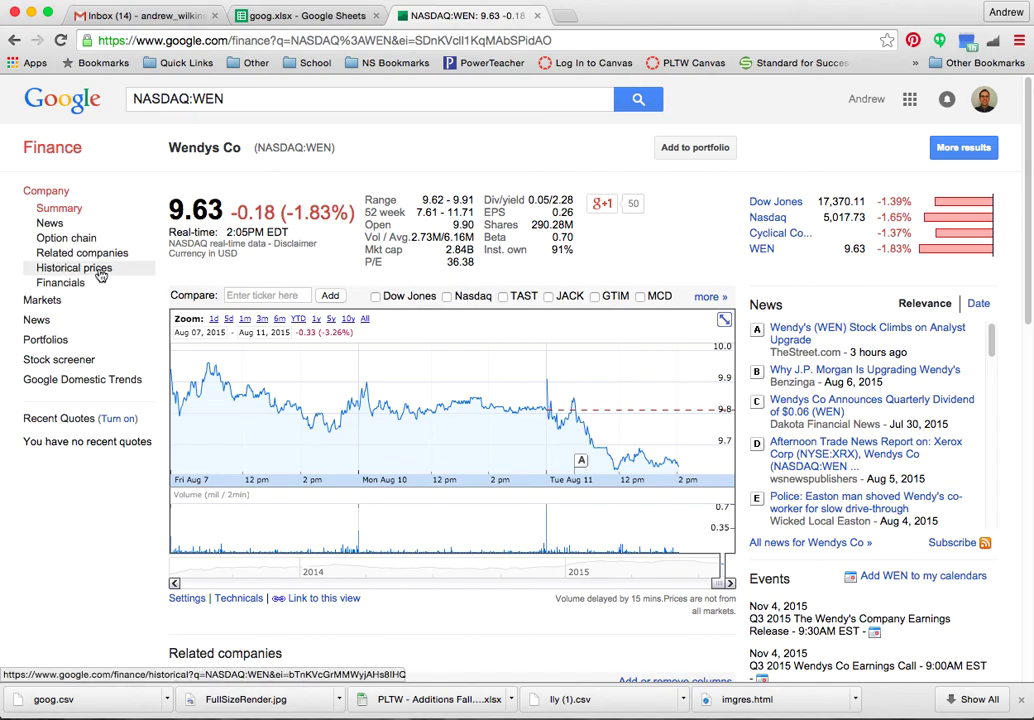
Open Wendy's historical daily prices table.
left_click(66, 272)
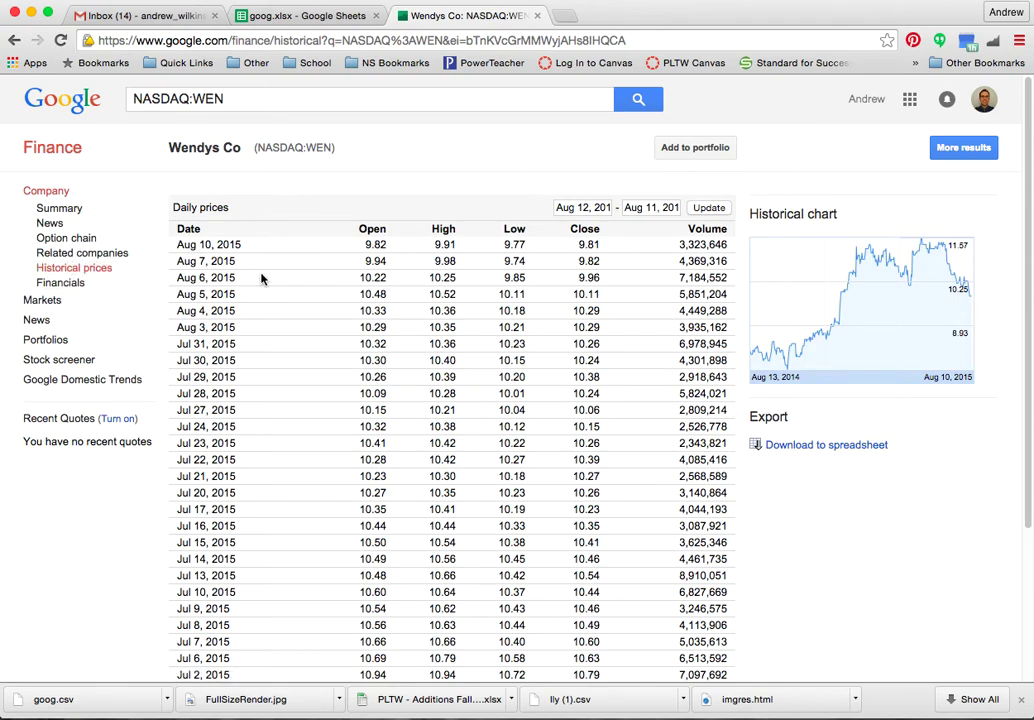
scroll(650, 365, "down", 5)
scroll(643, 368, "up", 5)
scroll(643, 368, "down", 1)
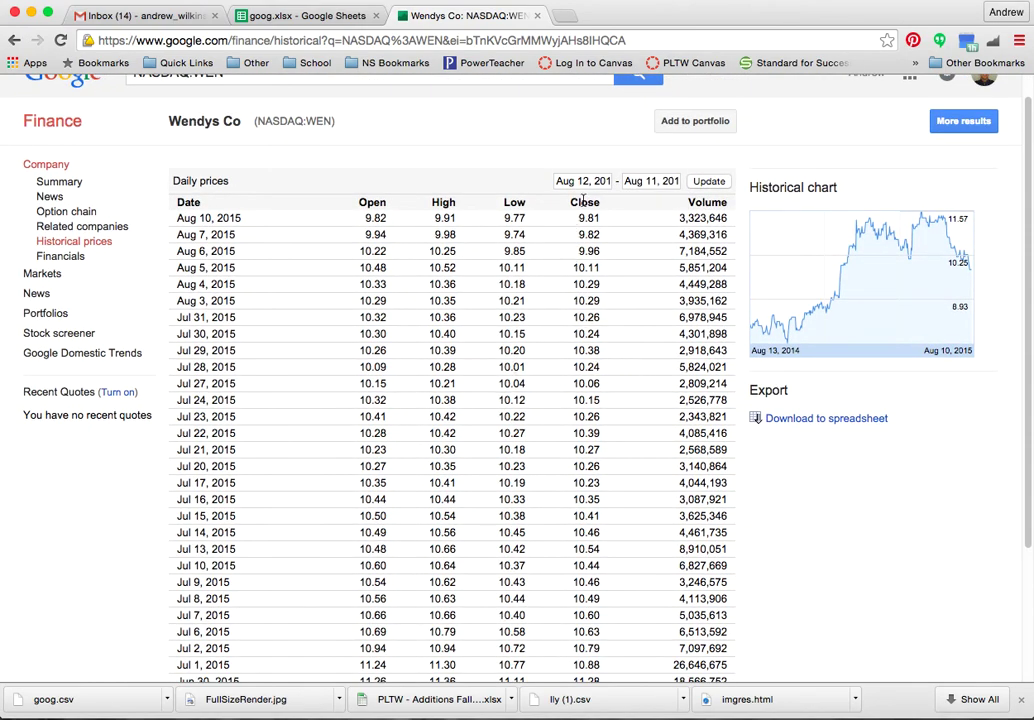
Set the date range to July 1 – August 11, 2015 and check the 28 listed rows.
left_click(598, 182)
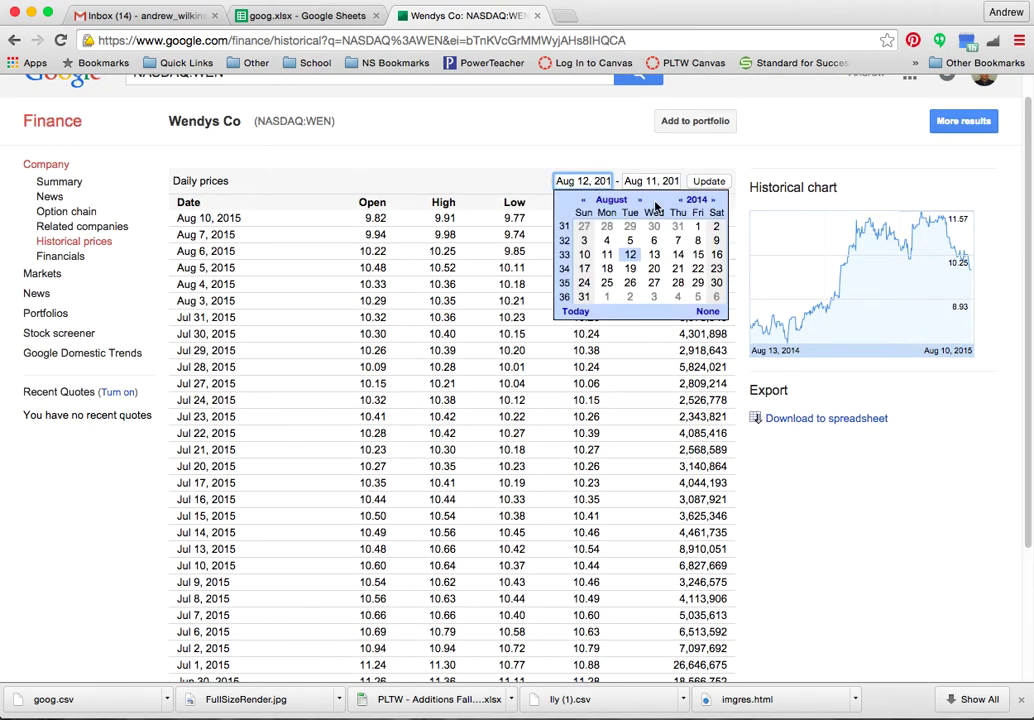
left_click(713, 201)
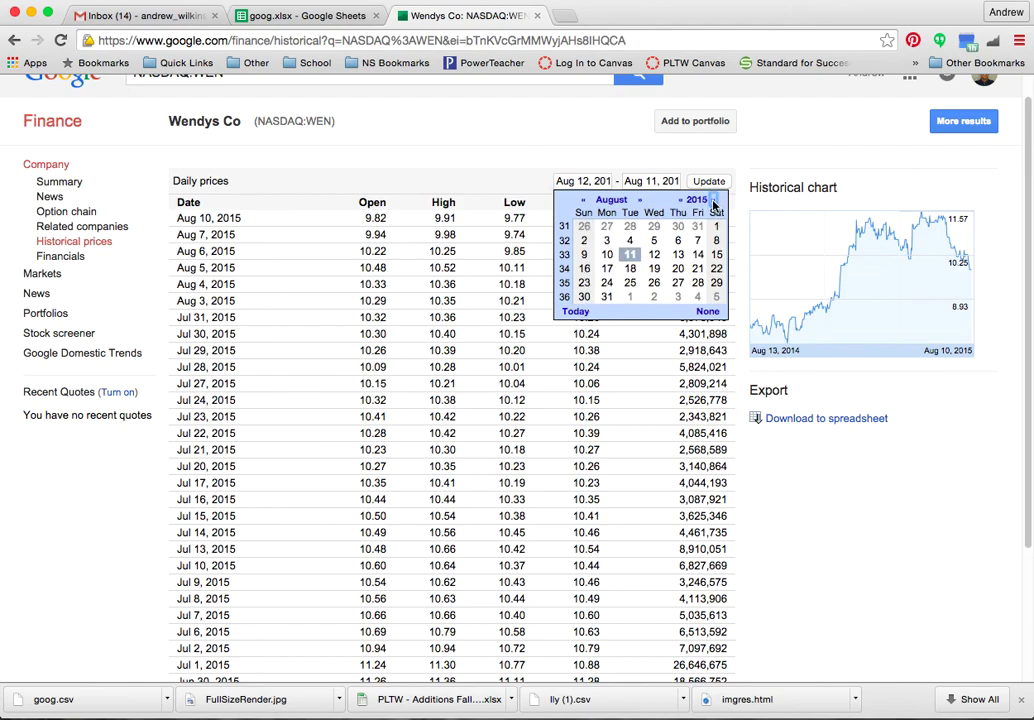
left_click(582, 201)
left_click(655, 227)
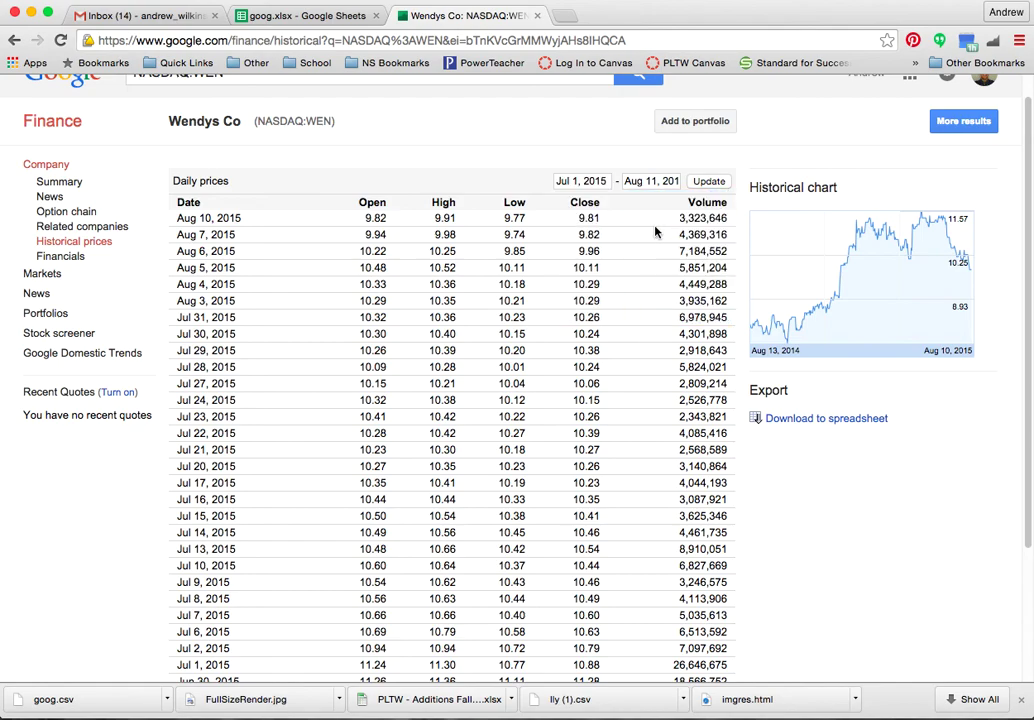
left_click(651, 181)
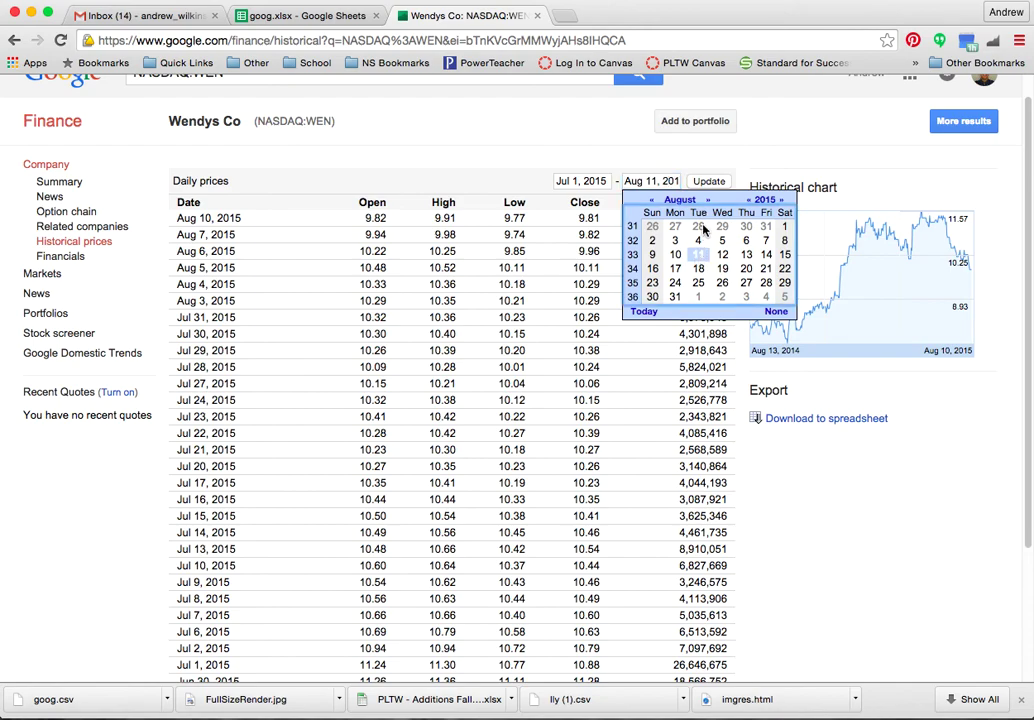
left_click(695, 184)
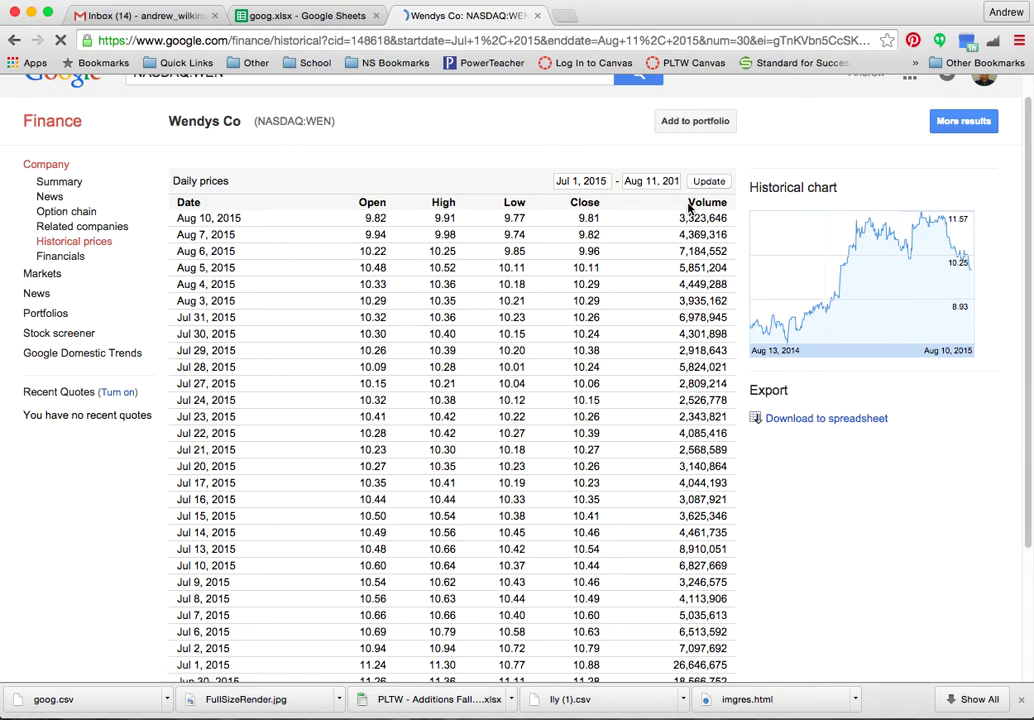
scroll(580, 300, "down", 3)
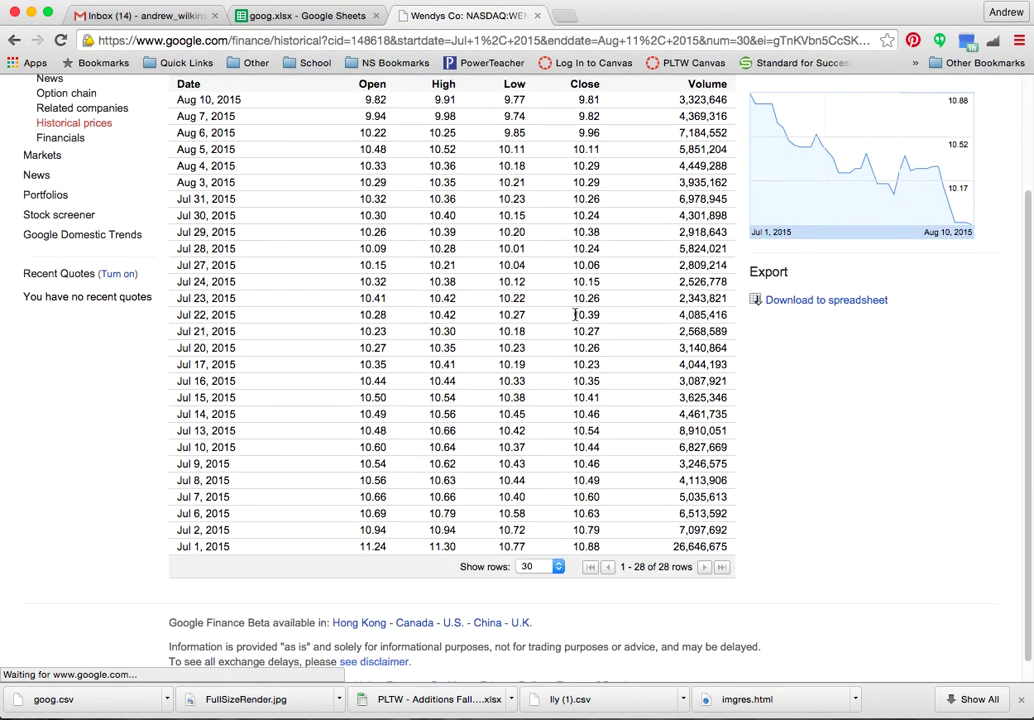
scroll(575, 320, "up", 3)
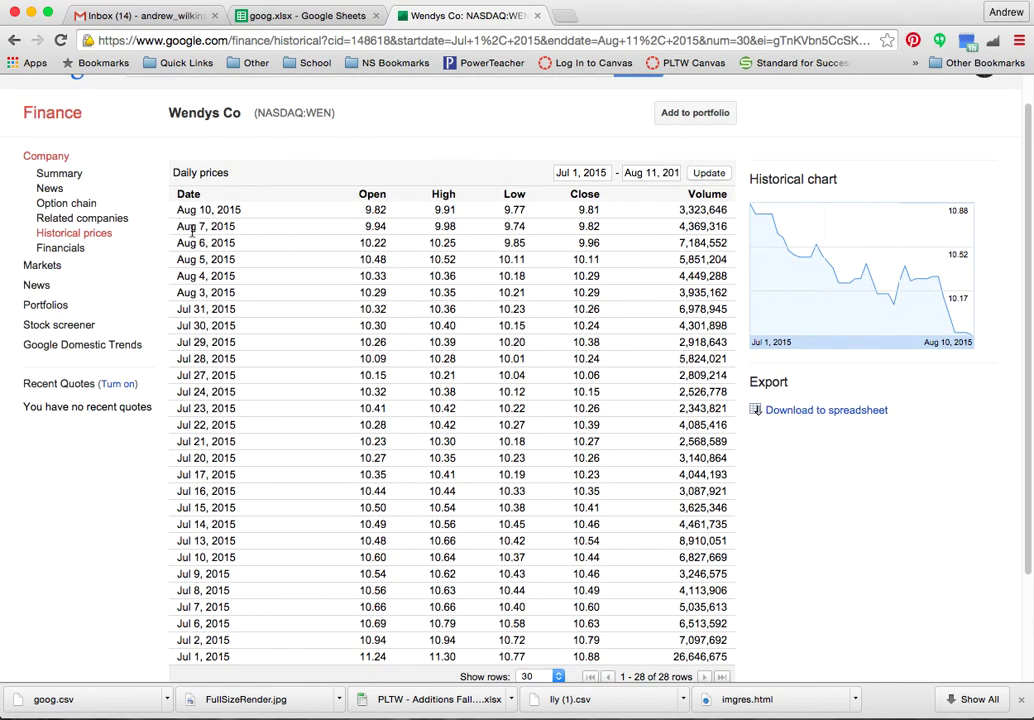
scroll(584, 370, "down", 2)
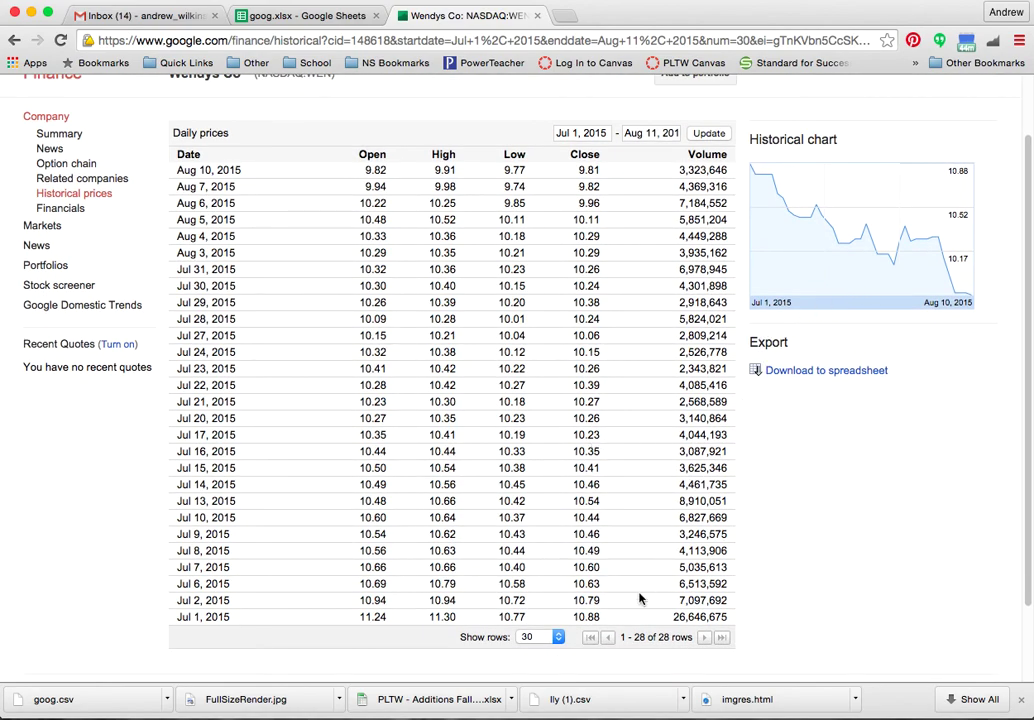
Download the price table to a spreadsheet file saved as WENDYS.csv.
left_click(800, 372)
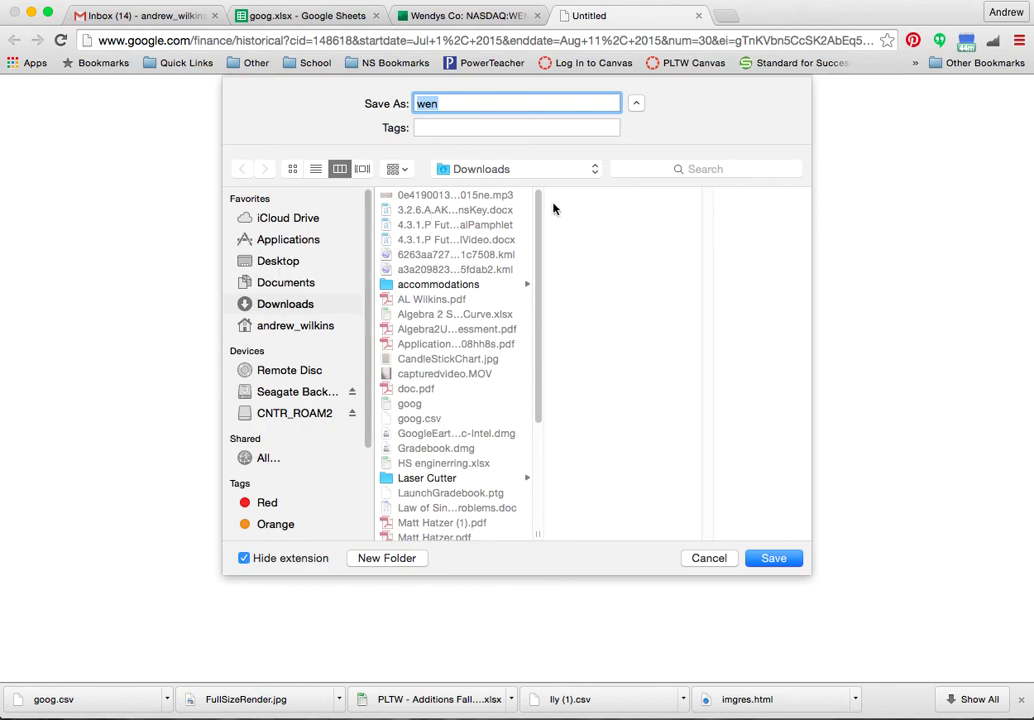
type("WENDYS")
left_click(757, 560)
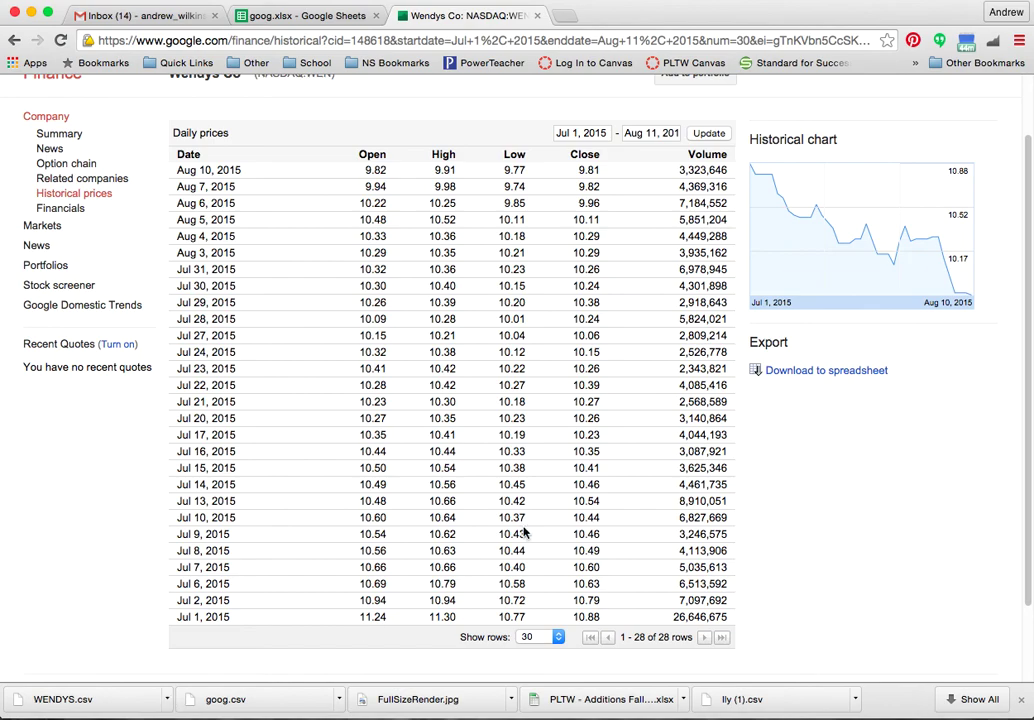
Glance at the goog.xlsx tab, then switch the Finance tab to Google Drive via the apps grid.
left_click(262, 16)
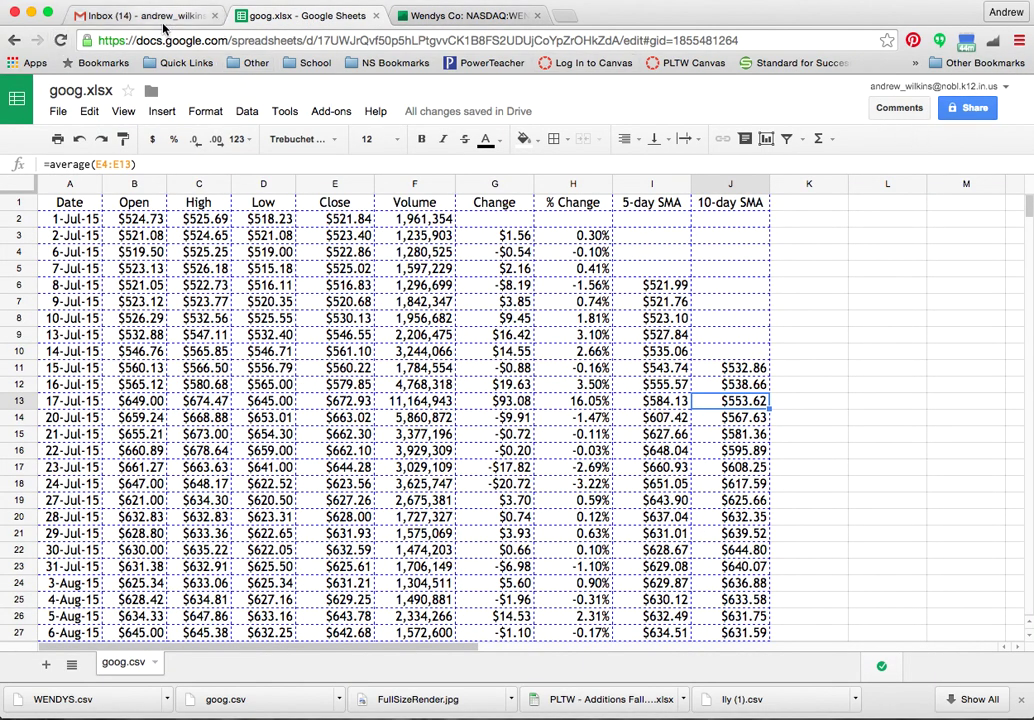
left_click(540, 24)
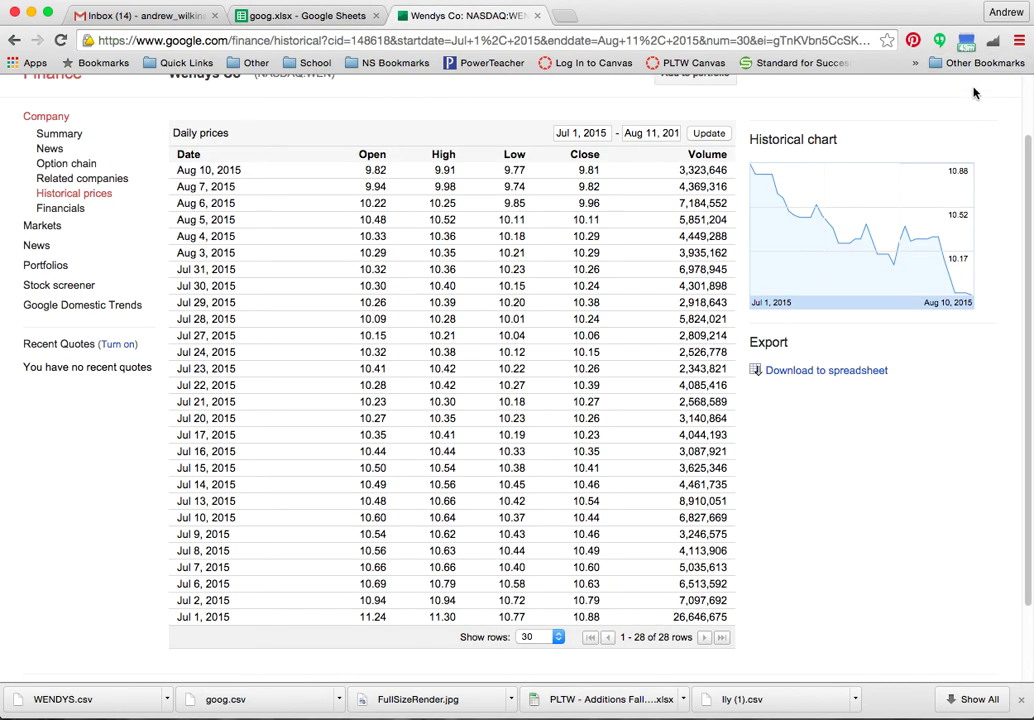
scroll(975, 93, "up", 2)
left_click(910, 100)
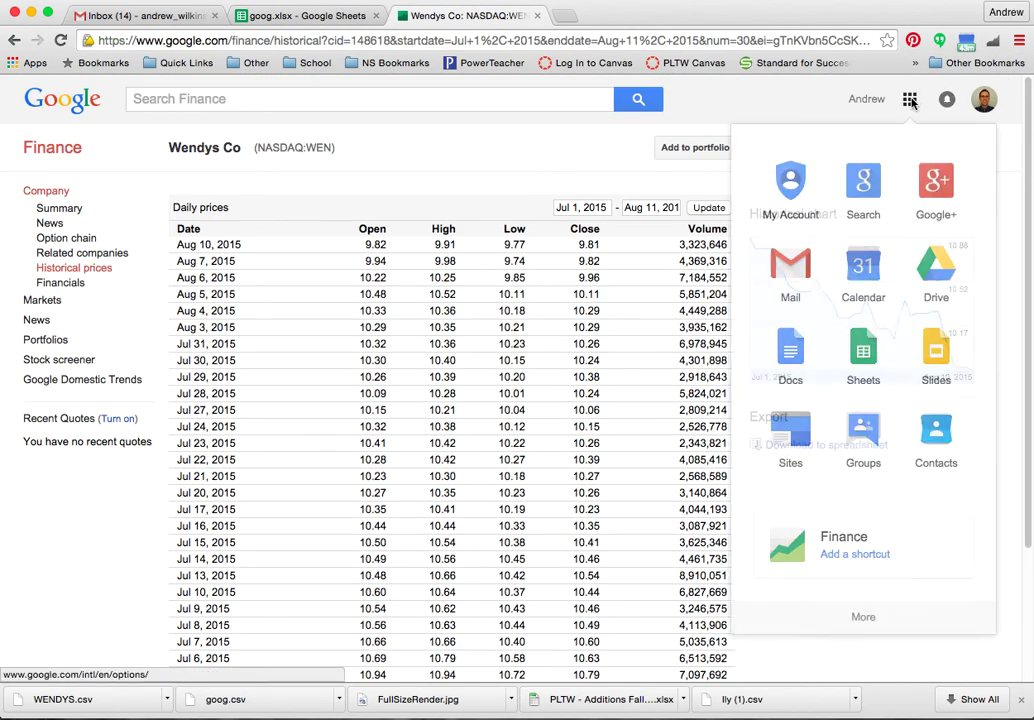
left_click(937, 275)
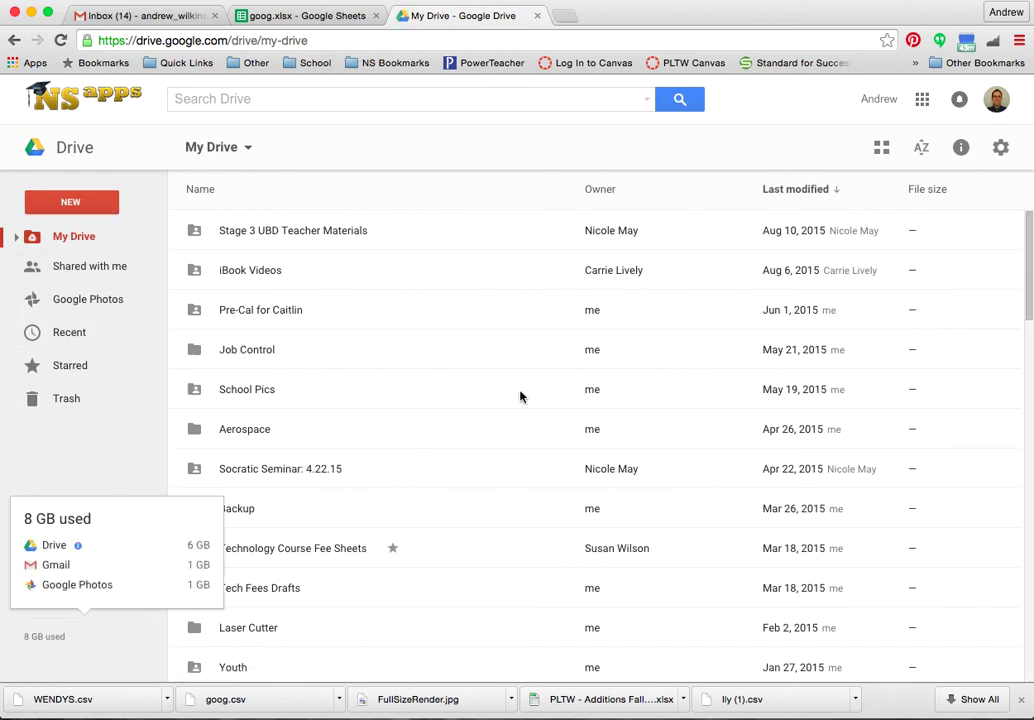
Upload WENDYS.csv from the Downloads folder into My Drive.
left_click(246, 148)
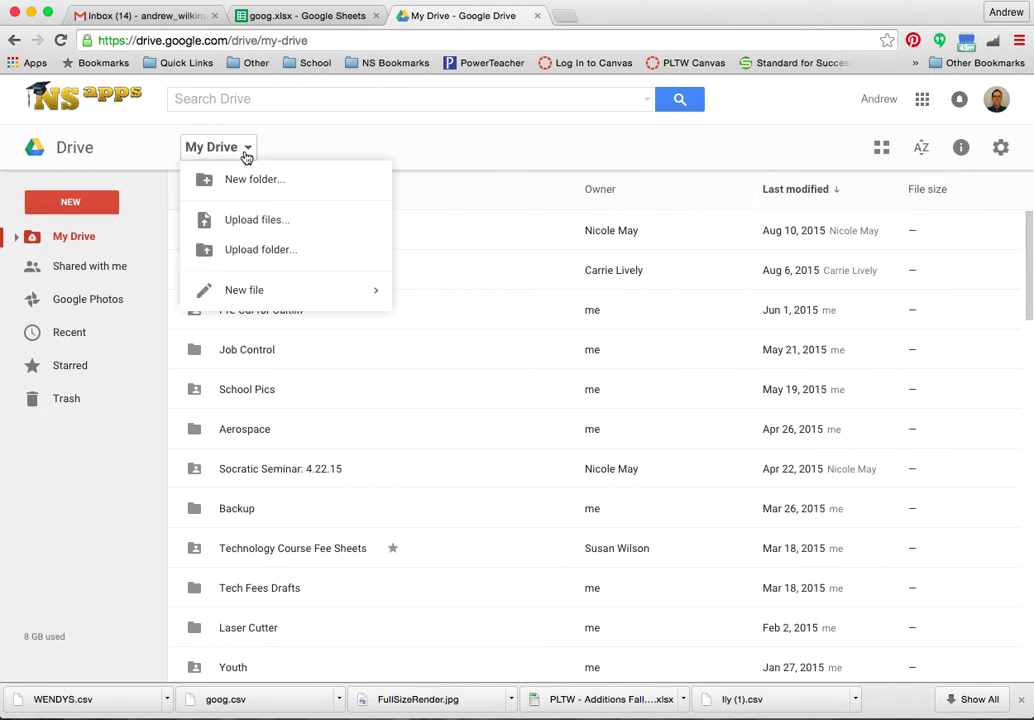
left_click(258, 221)
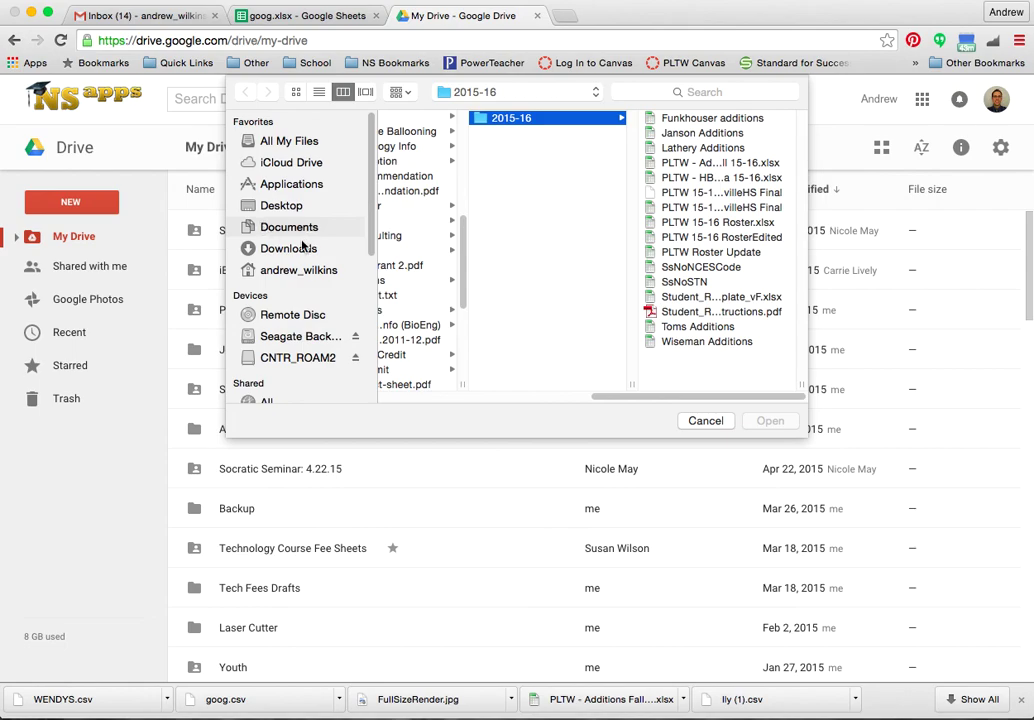
left_click(295, 250)
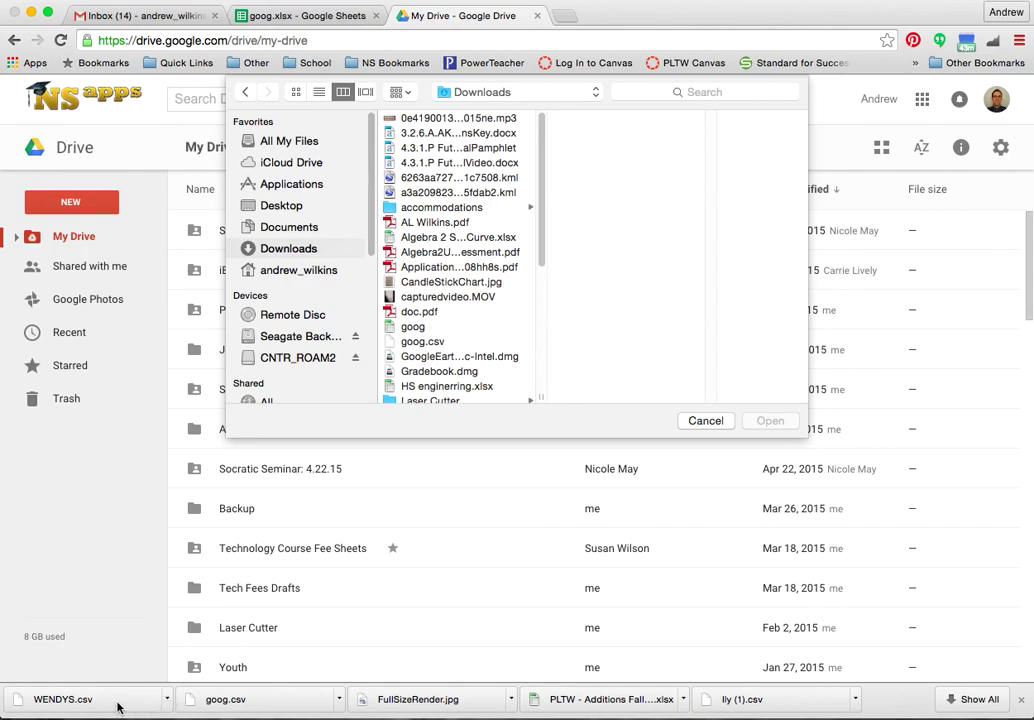
scroll(473, 254, "down", 5)
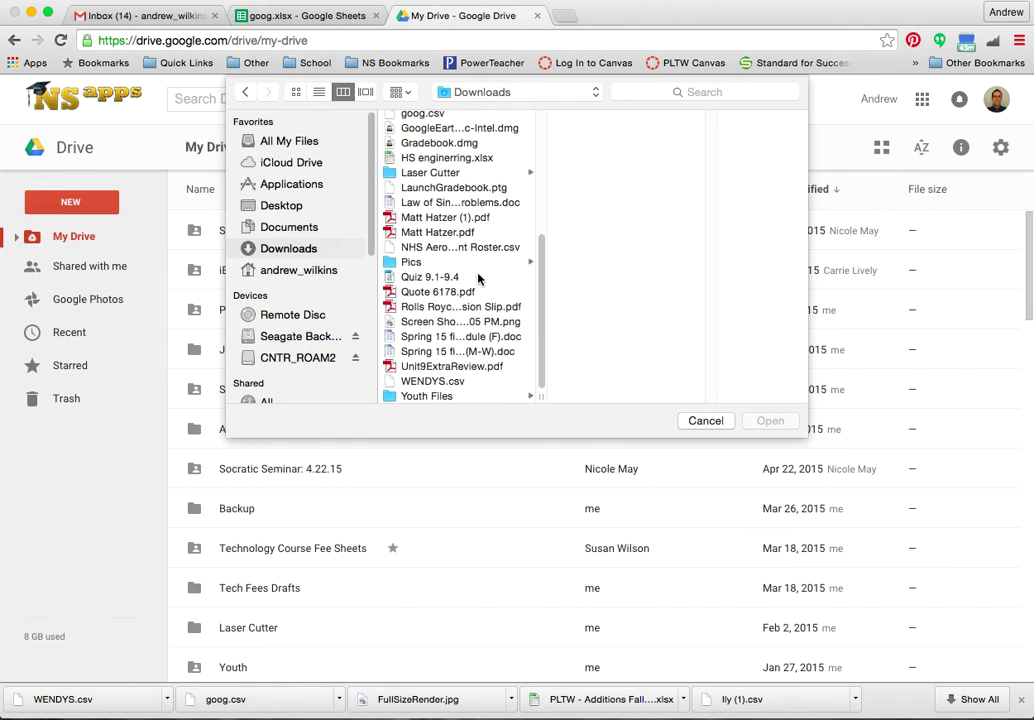
left_click(420, 383)
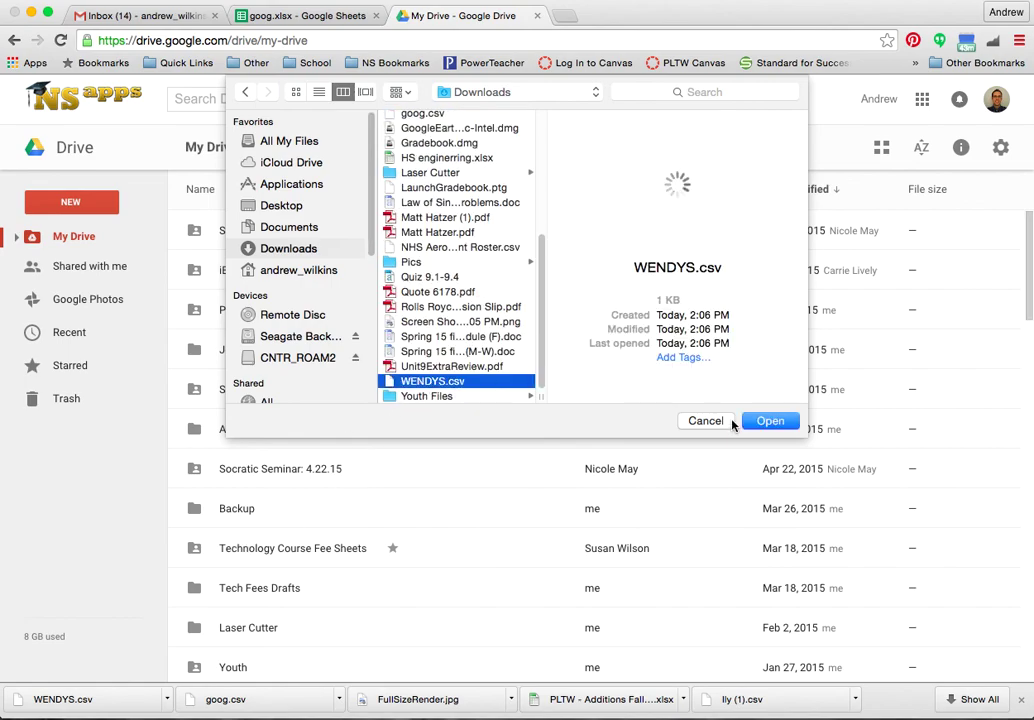
left_click(755, 424)
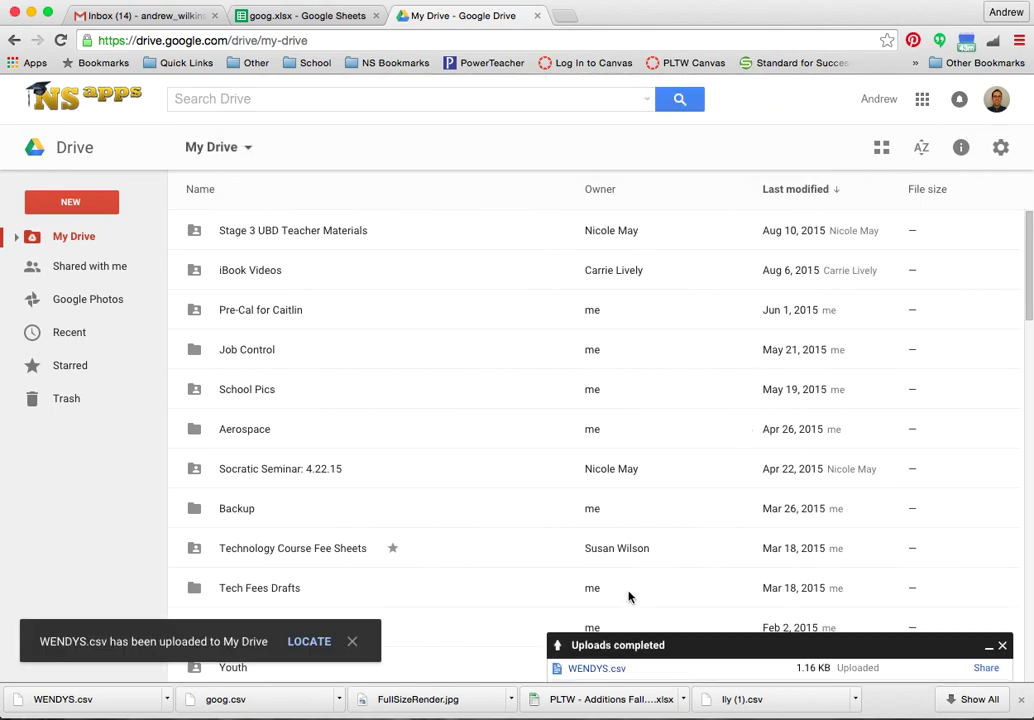
Preview the uploaded WENDYS.csv and open it with Google Sheets.
left_click(598, 668)
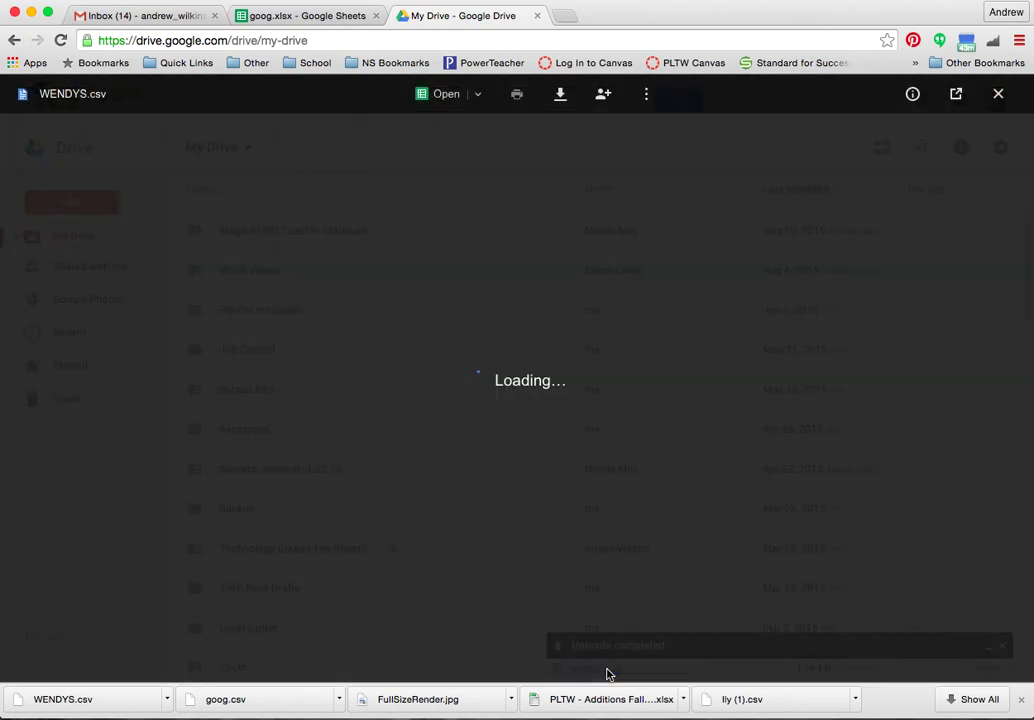
left_click(481, 95)
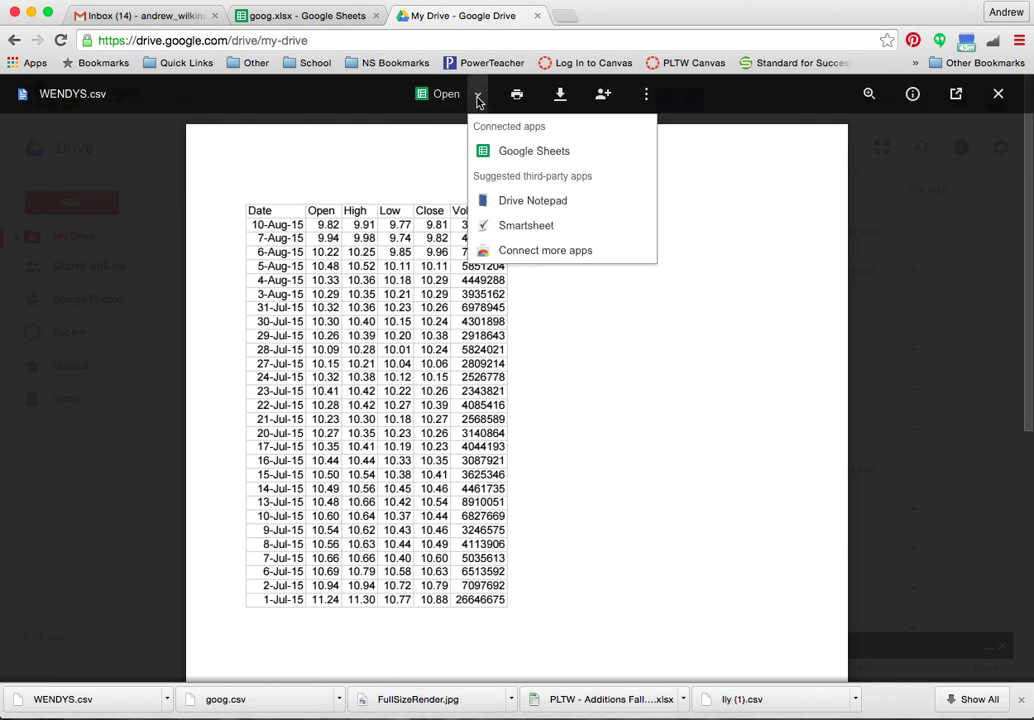
left_click(520, 158)
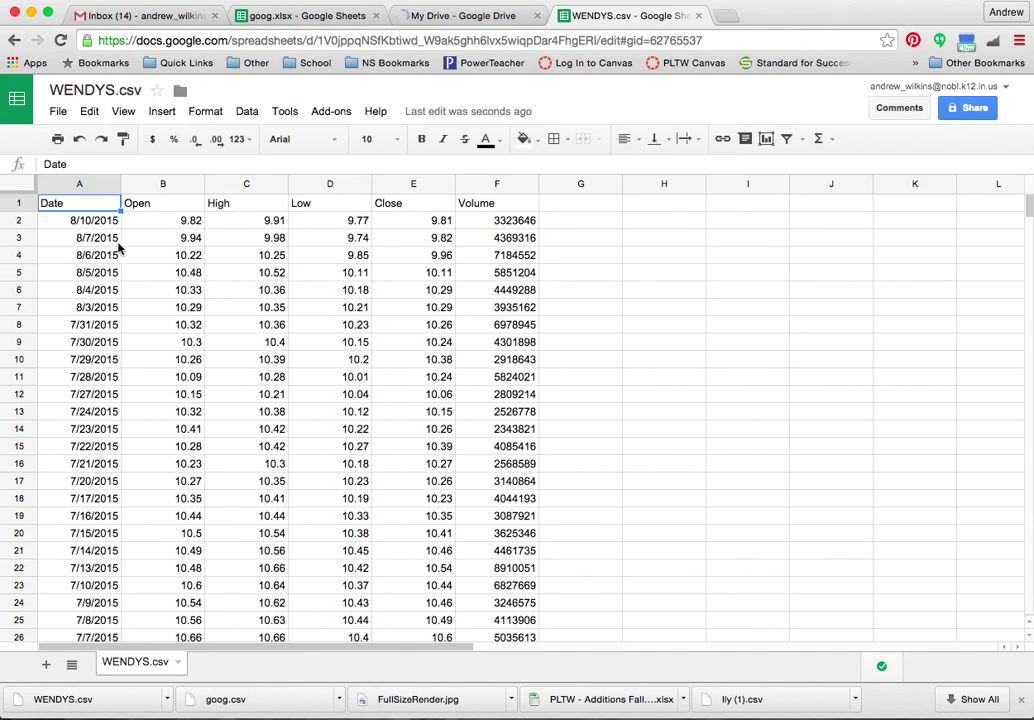
left_click(90, 227)
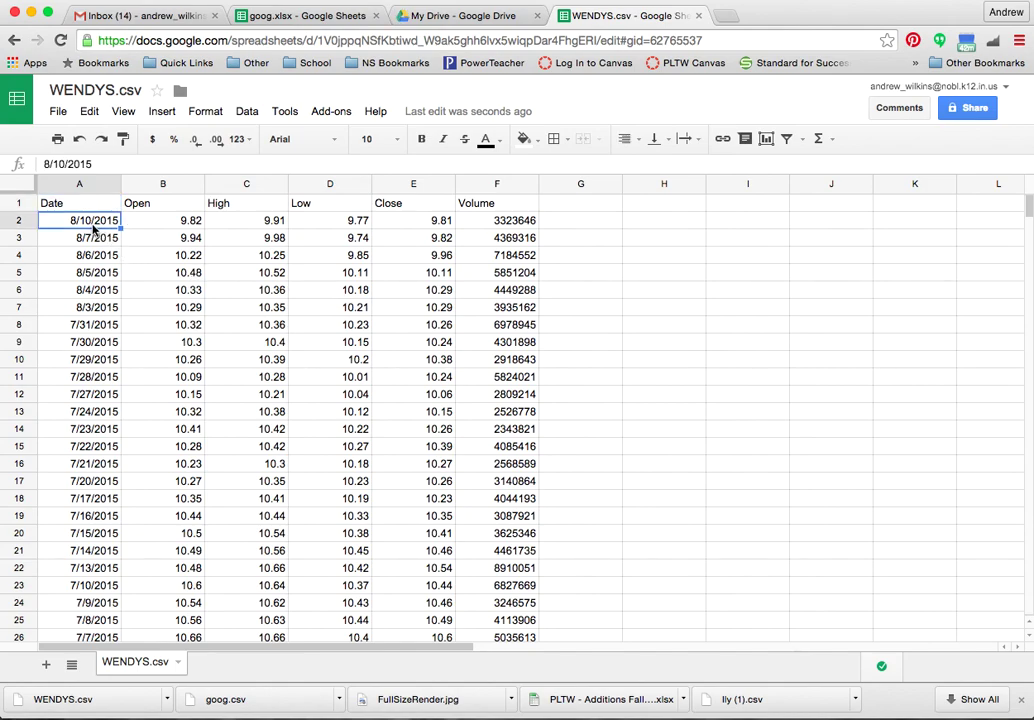
scroll(85, 300, "down", 4)
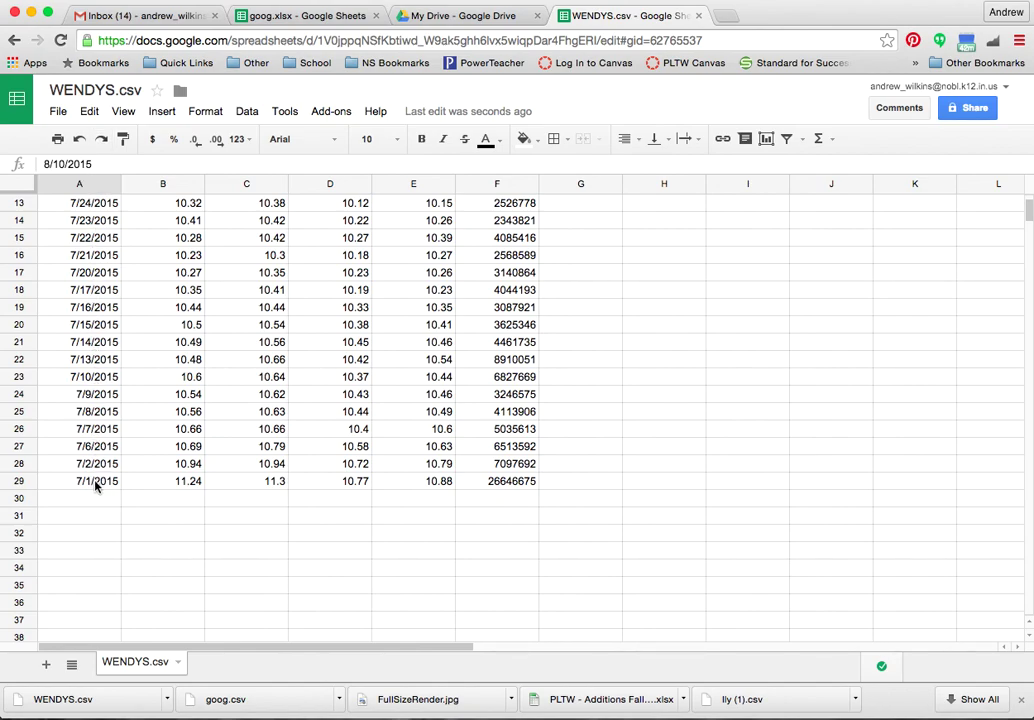
scroll(137, 440, "up", 4)
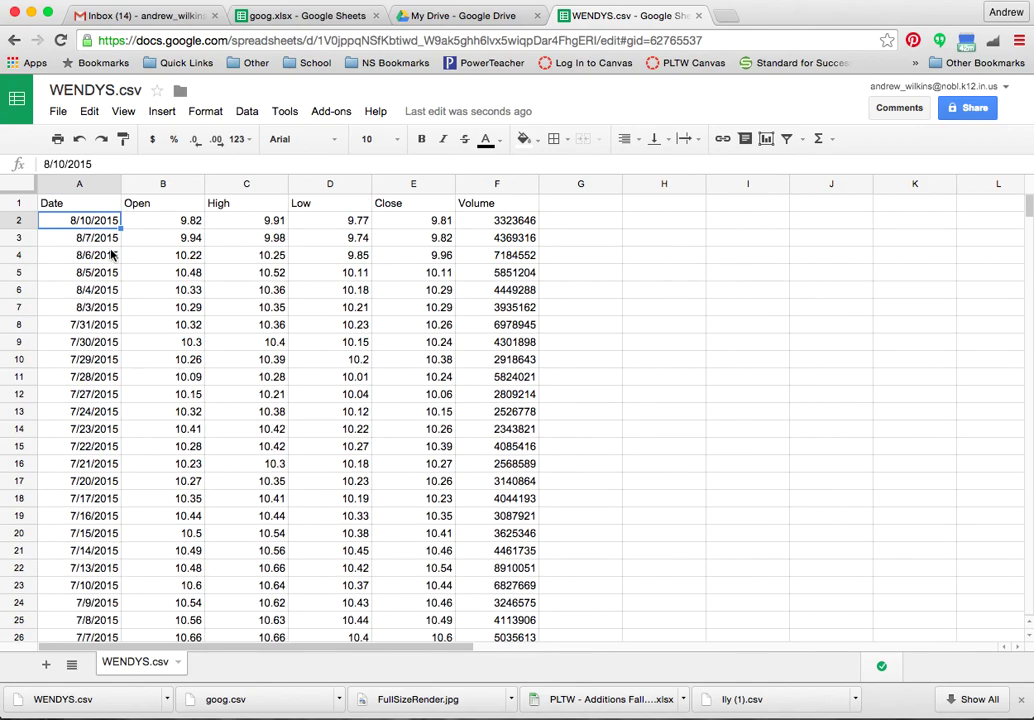